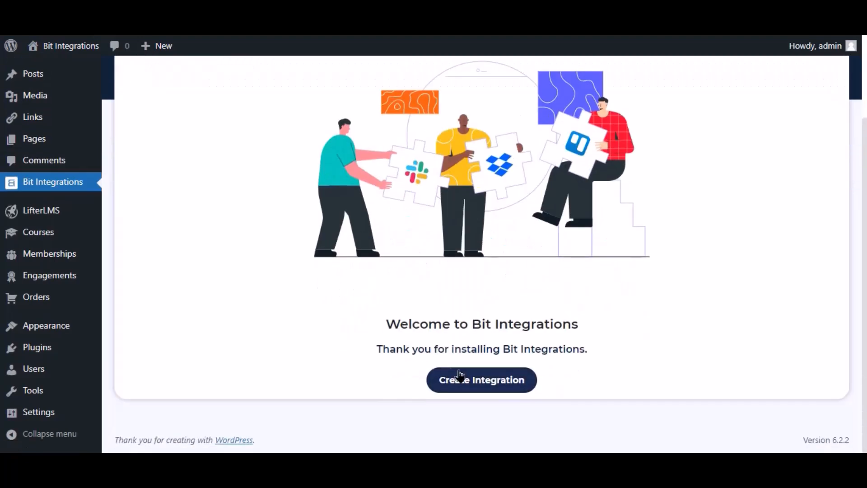
Start a new integration and choose LifterLMS as the trigger
click(476, 379)
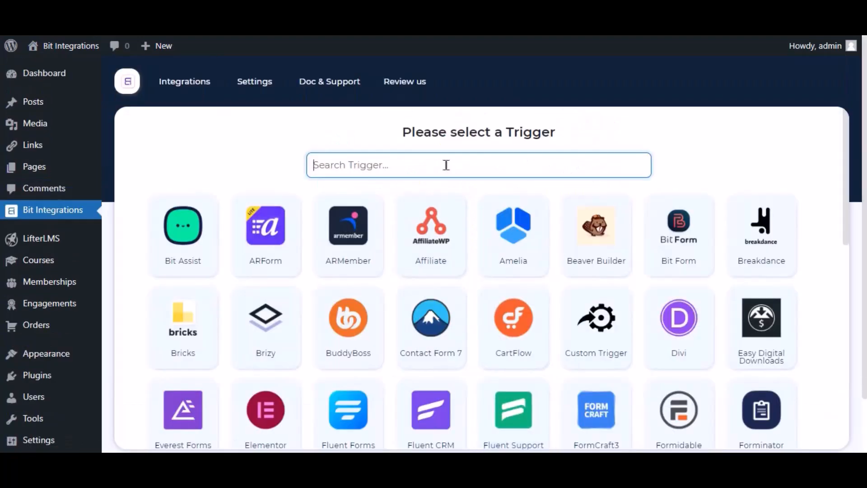
text(lifter)
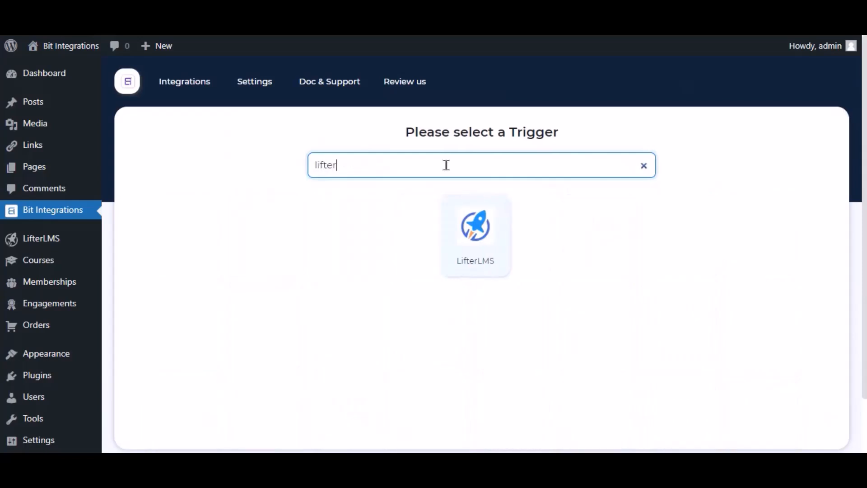
click(478, 242)
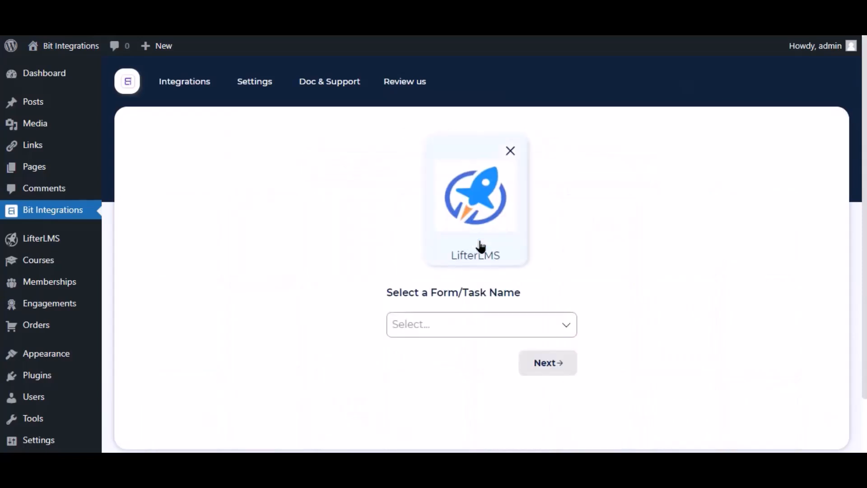
Set the trigger event to "A user enroll in a course" with Any Course, and continue
click(463, 321)
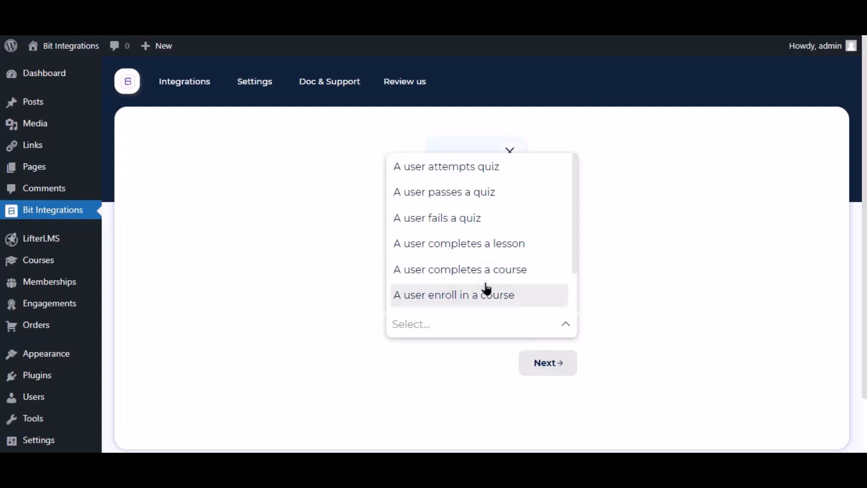
click(502, 294)
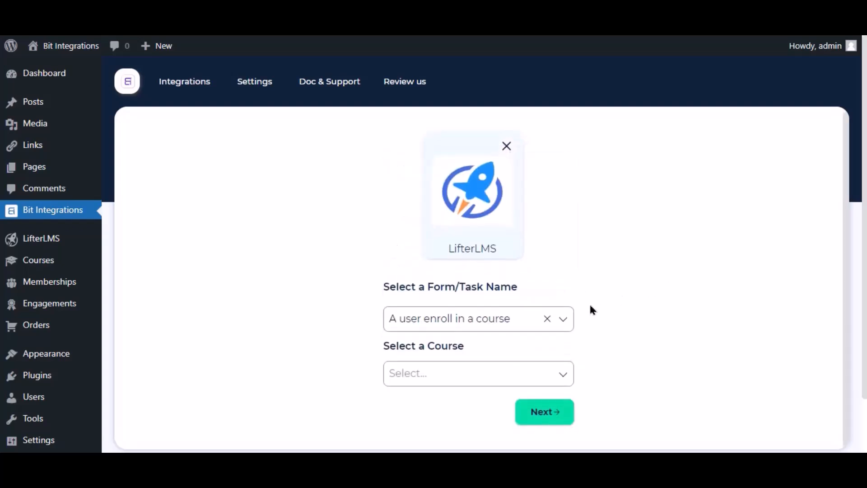
click(437, 379)
click(441, 254)
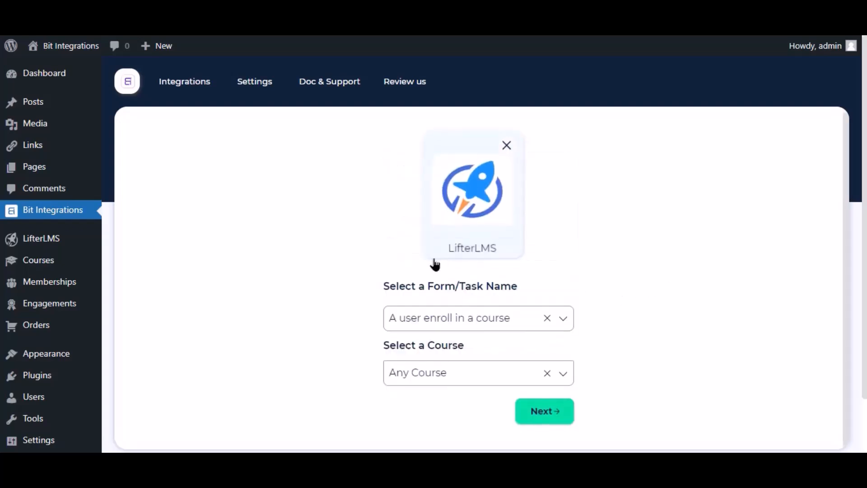
click(544, 411)
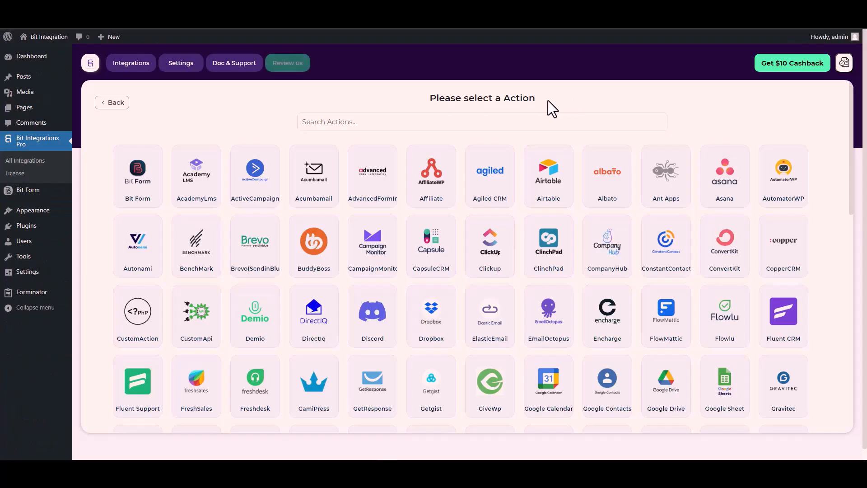
Search the actions for CustomApi and select it
click(529, 121)
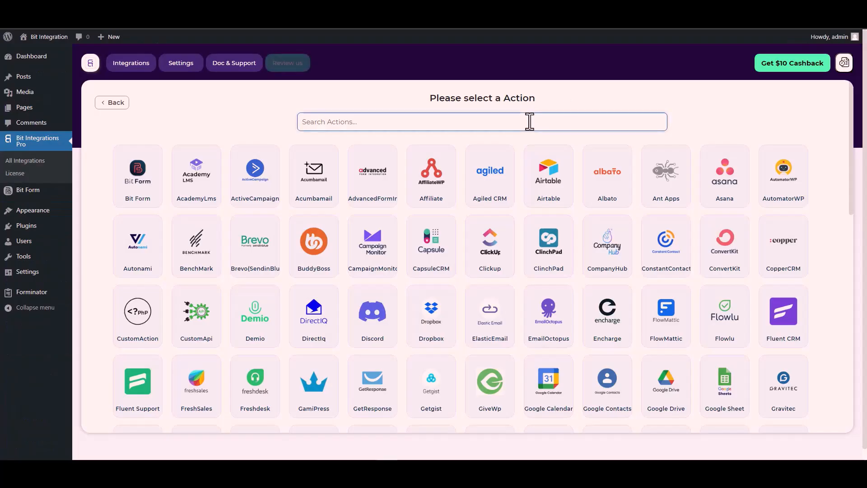
text(cus)
click(497, 186)
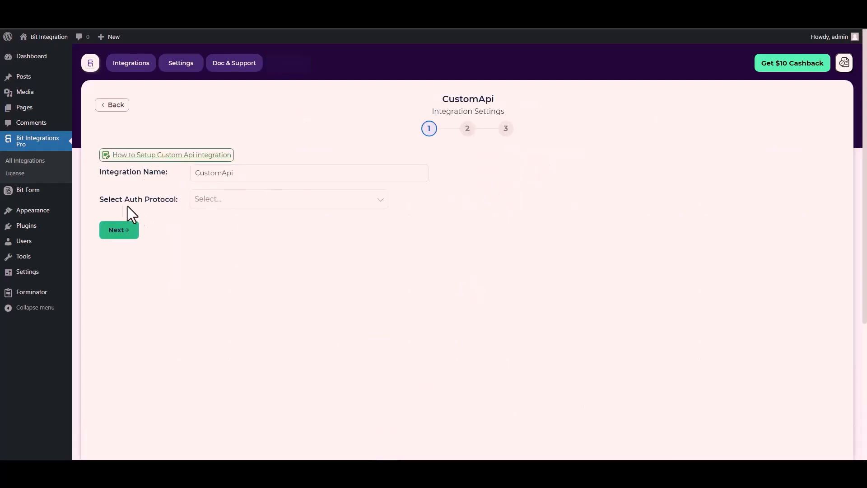
Set the auth protocol to API Key and enter Bitform-Api-Key as the key, copied from the Bit Form documentation
click(223, 200)
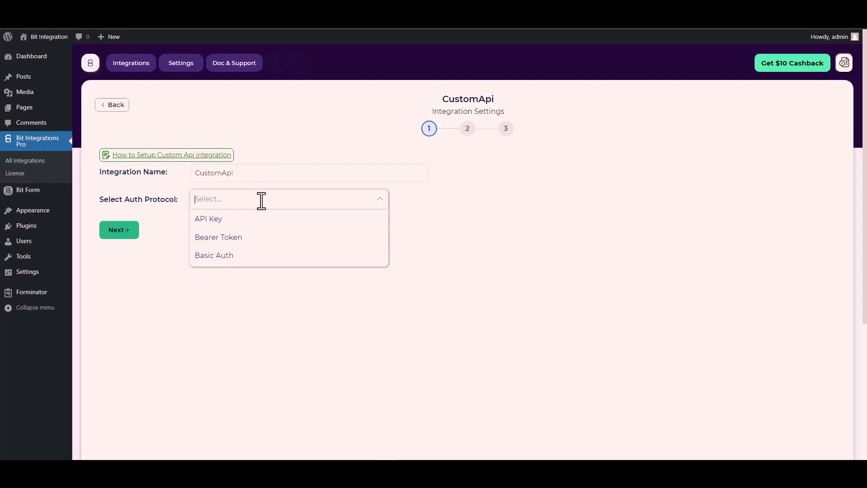
click(223, 220)
click(224, 242)
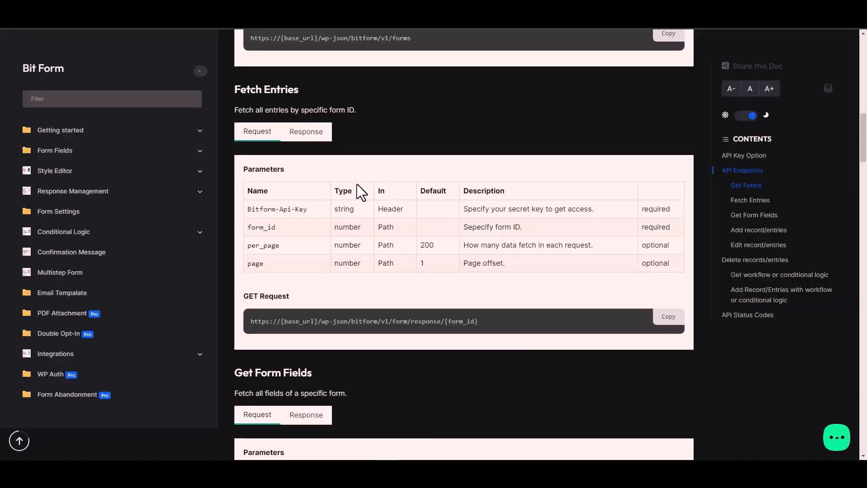
triple_click(293, 210)
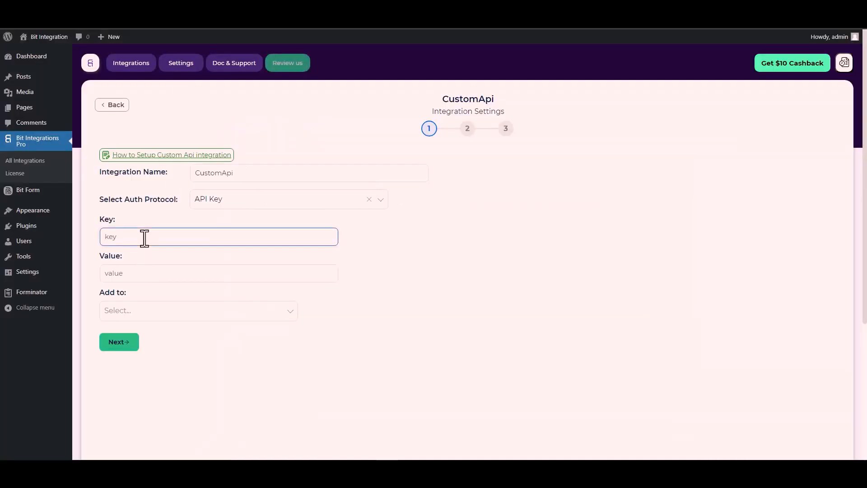
key(ctrl+v)
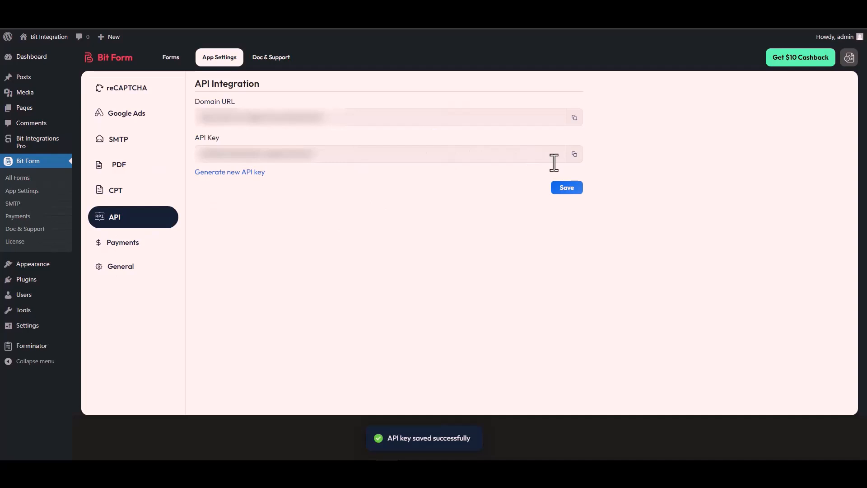
Copy the Bit Form API key from its API settings and paste it into the Value field
click(574, 155)
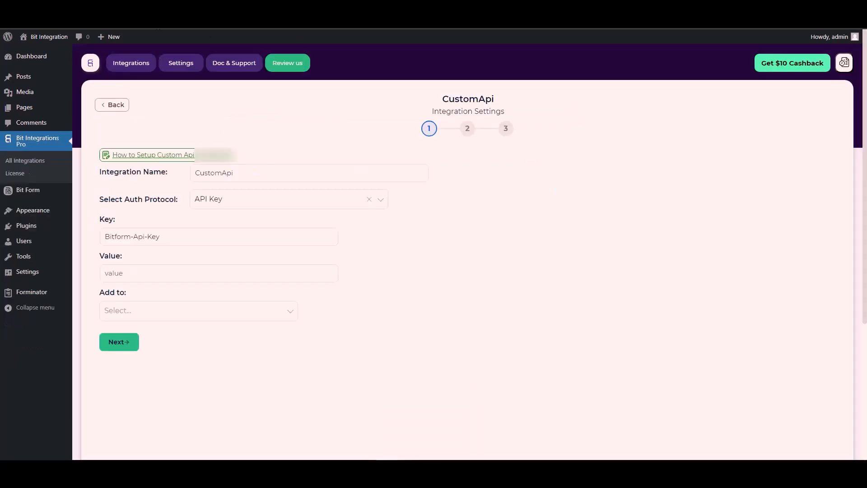
click(257, 240)
click(118, 275)
key(ctrl+v)
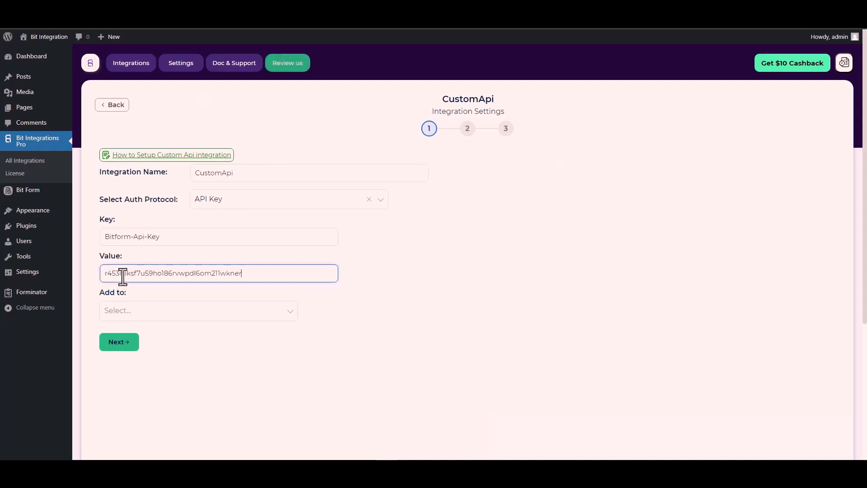
Set the API key to be added to the Header and proceed to the next setup step
click(135, 311)
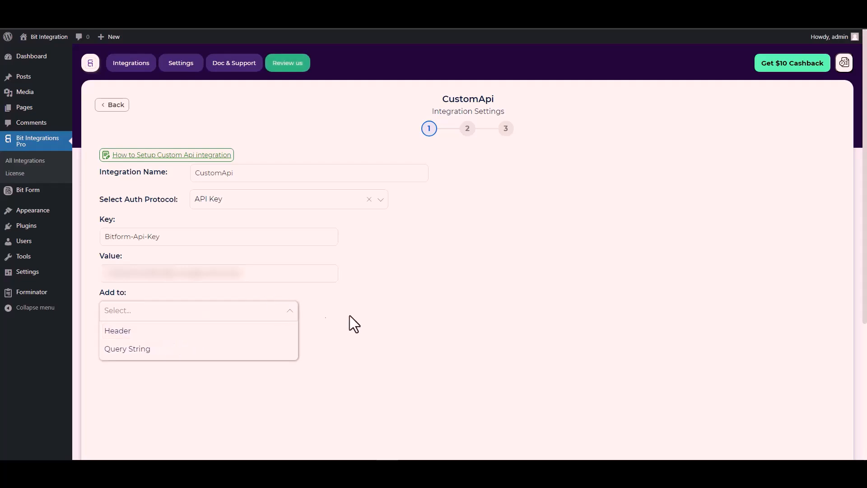
click(398, 268)
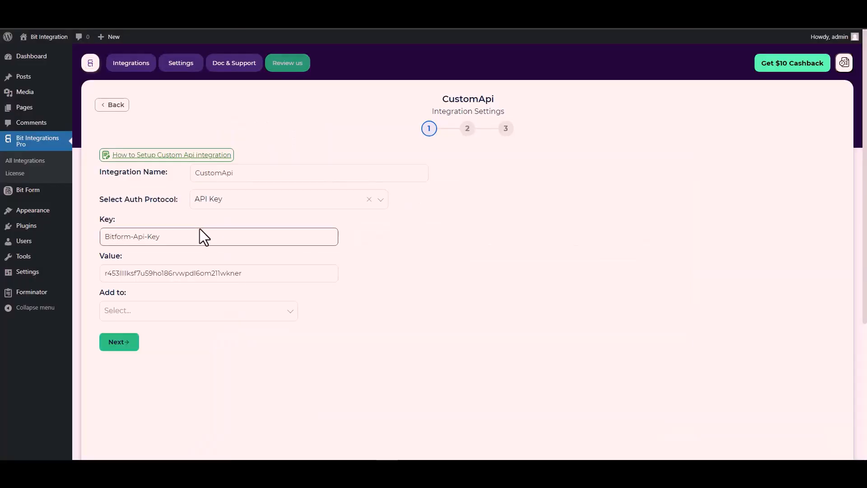
click(134, 310)
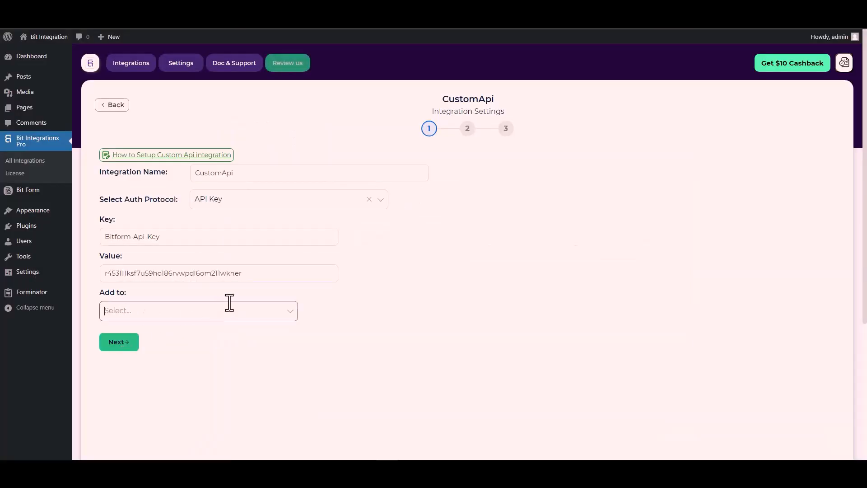
click(225, 312)
click(137, 332)
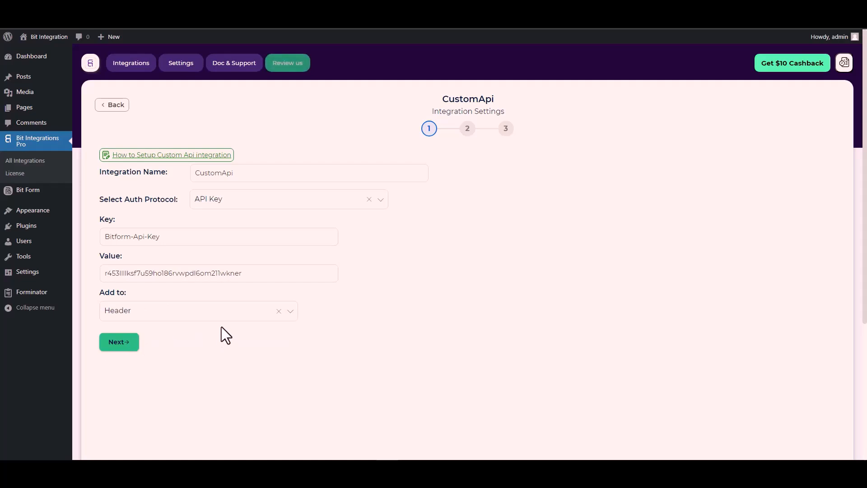
click(122, 347)
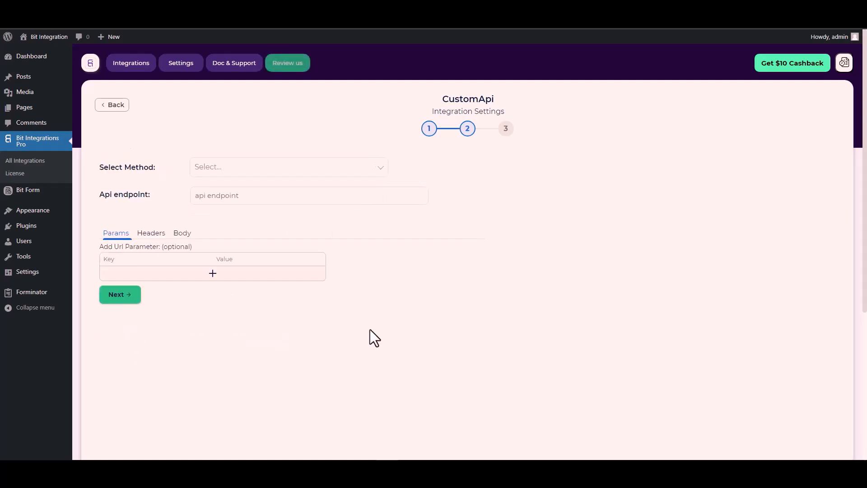
Set the method to POST and paste the Fetch Entries endpoint URL from the documentation into the API endpoint
click(225, 169)
click(223, 206)
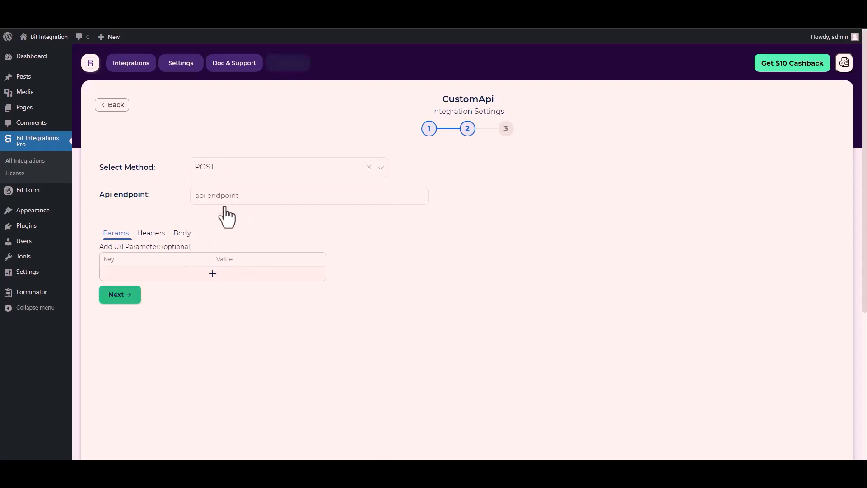
scroll(150, 200, down, 1)
scroll(150, 200, down, 1)
click(211, 155)
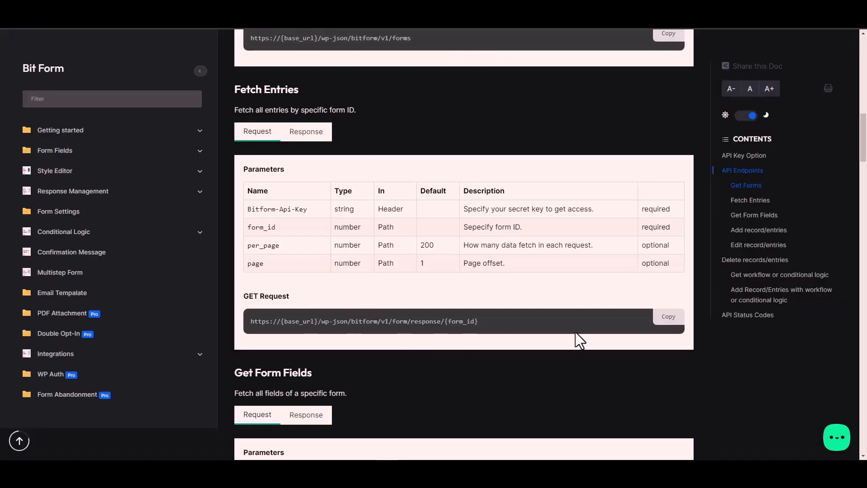
click(673, 319)
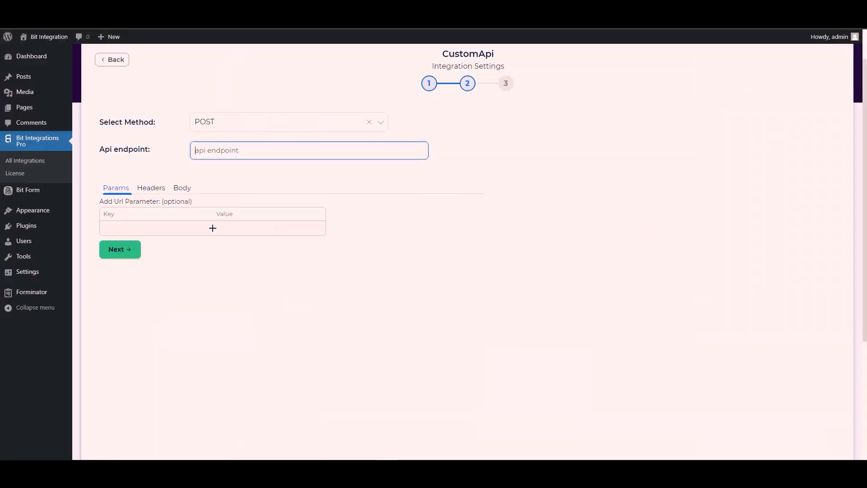
key(ctrl+v)
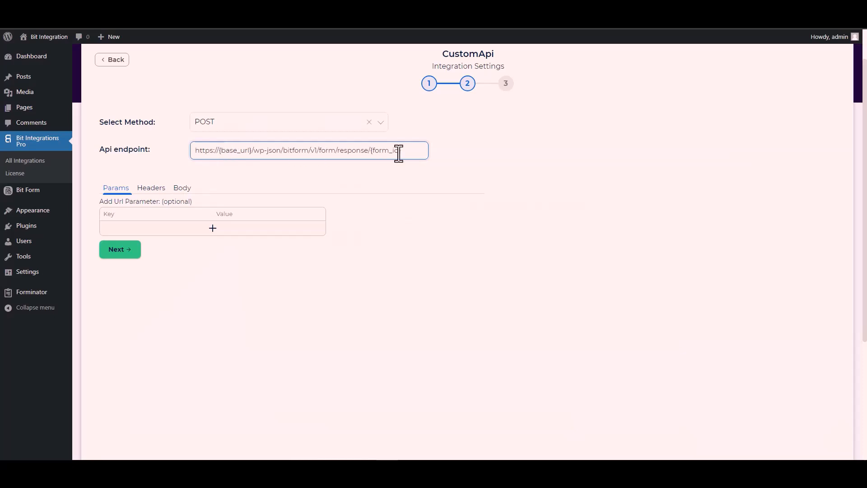
Replace {form_id} in the endpoint with the form ID 1 from the Bit Form forms list
drag(402, 152, 375, 152)
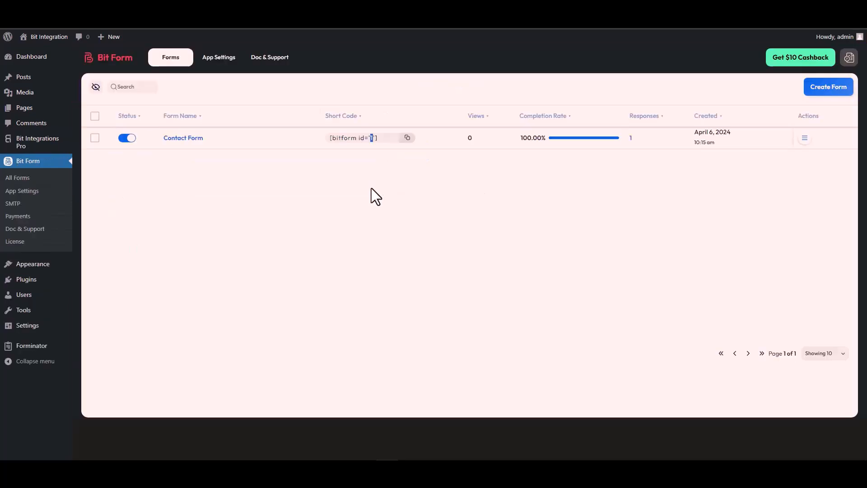
double_click(371, 137)
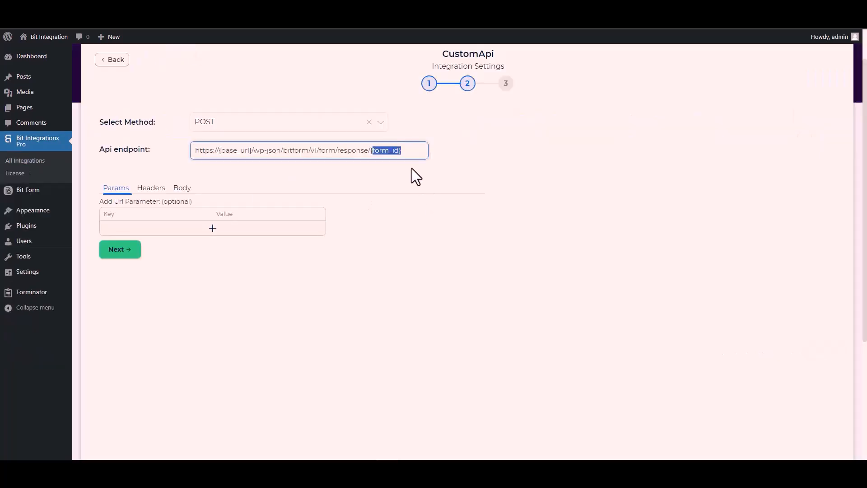
key(BackSpace)
key(BackSpace)
text(1/form/response/1)
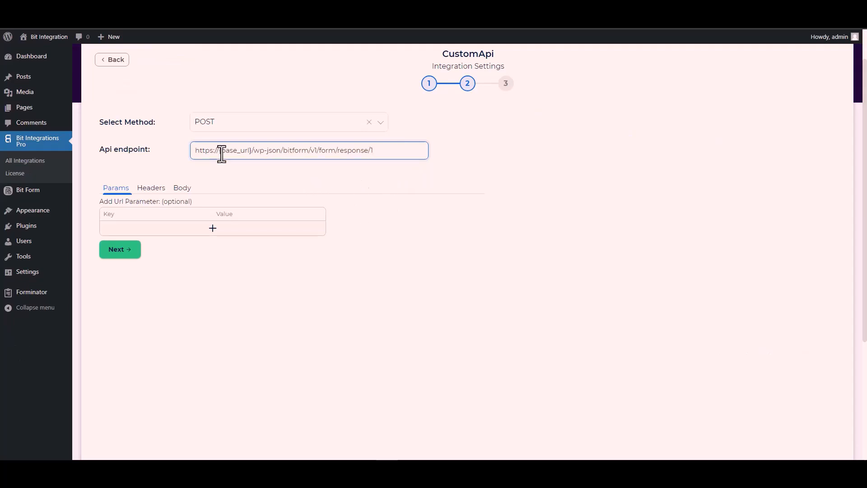
Replace {base_url} in the endpoint with the site's domain URL copied from the Bit Form API settings
click(252, 150)
drag(252, 150, 224, 150)
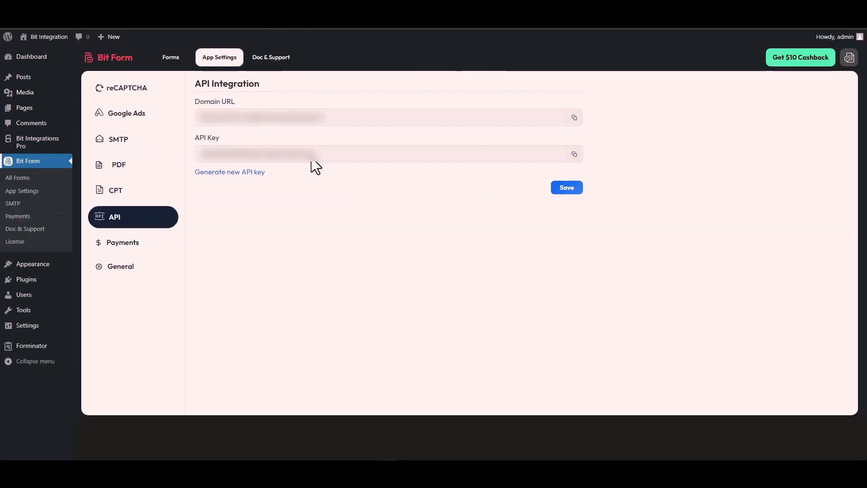
triple_click(243, 119)
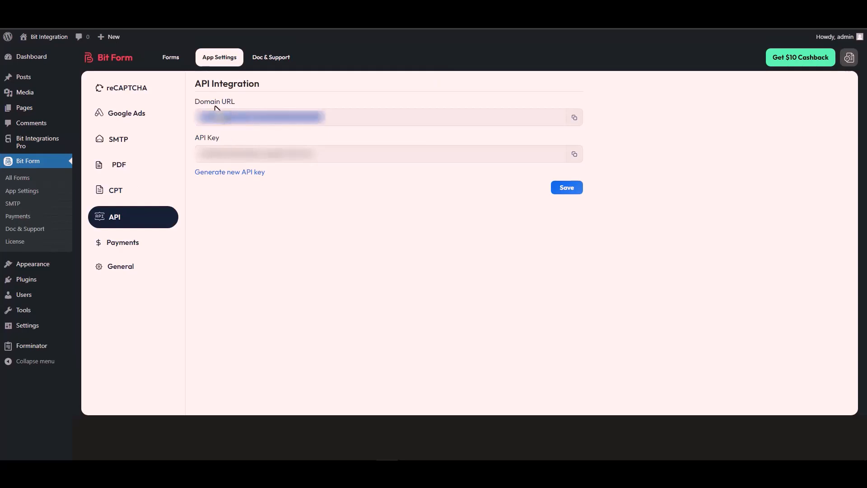
click(574, 118)
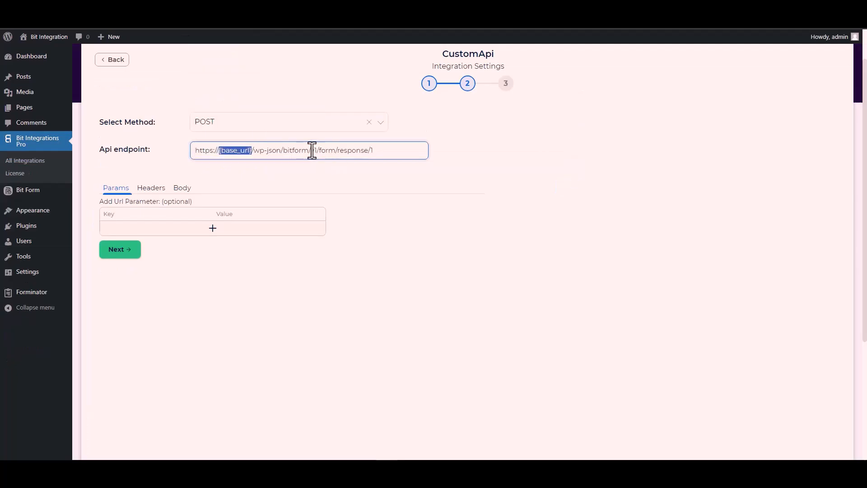
click(252, 150)
drag(253, 150, 191, 161)
key(ctrl+v)
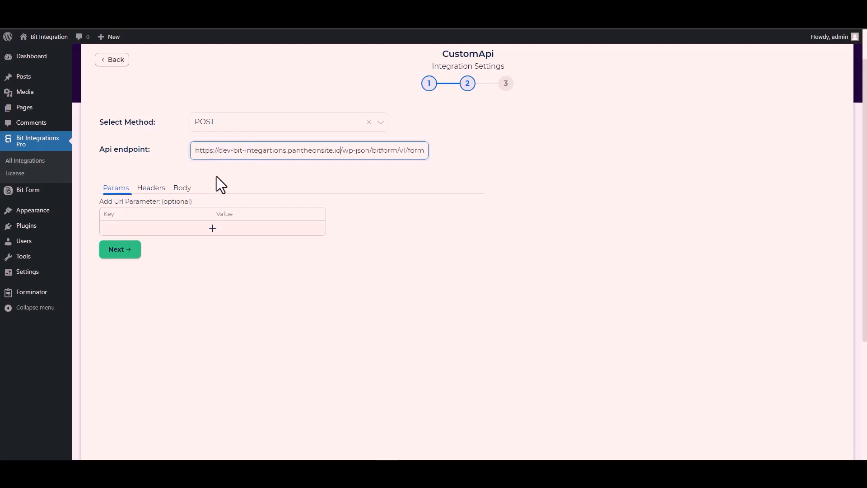
Open the request Body section and enable Send All Data
click(297, 176)
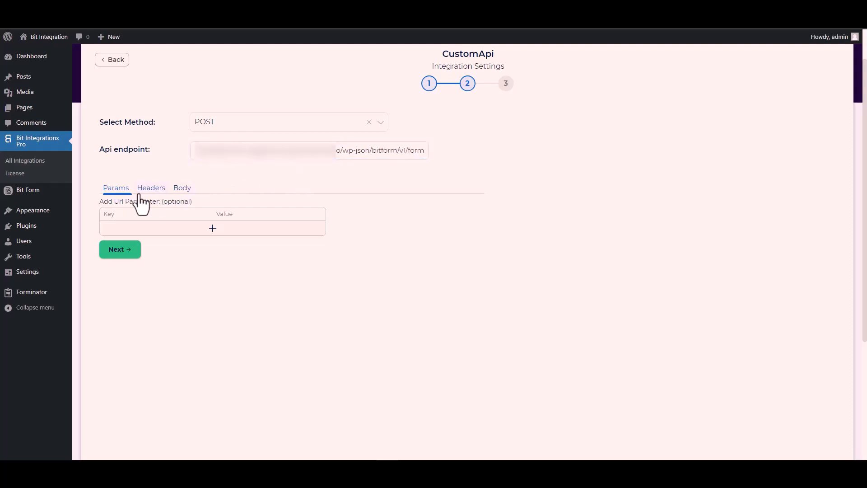
click(180, 191)
click(121, 211)
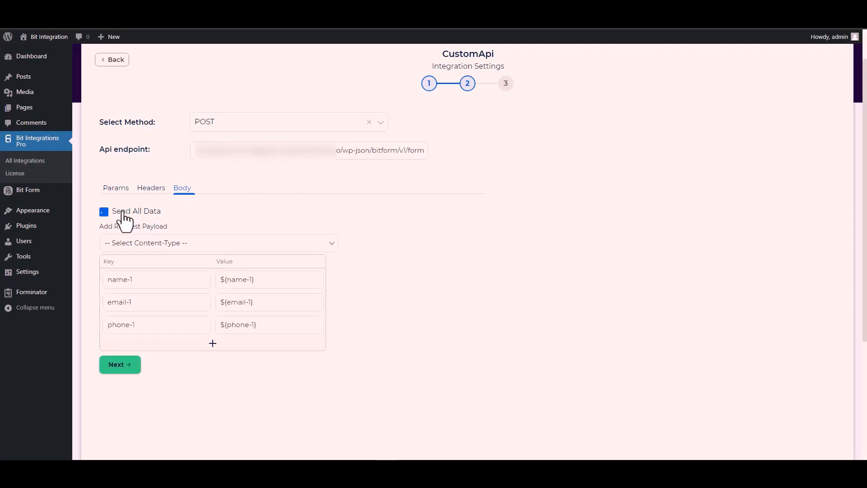
Set the request payload content type to application/x-www-form-urlencoded
scroll(255, 207, down, 3)
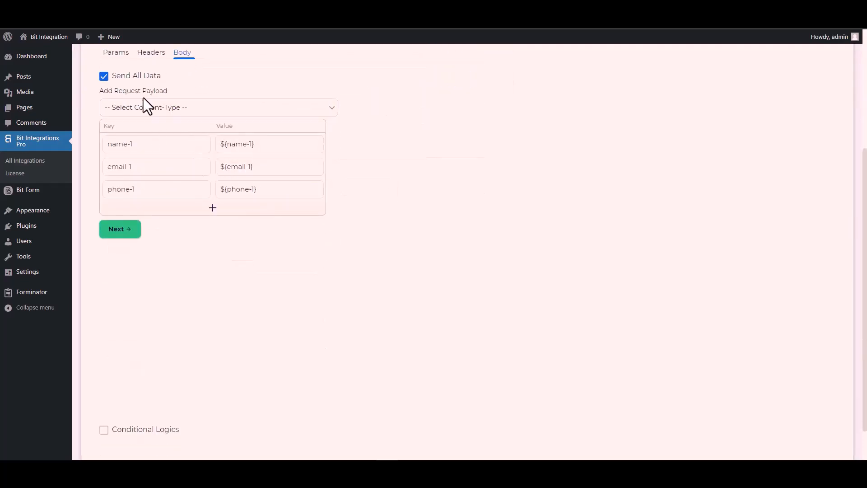
click(167, 110)
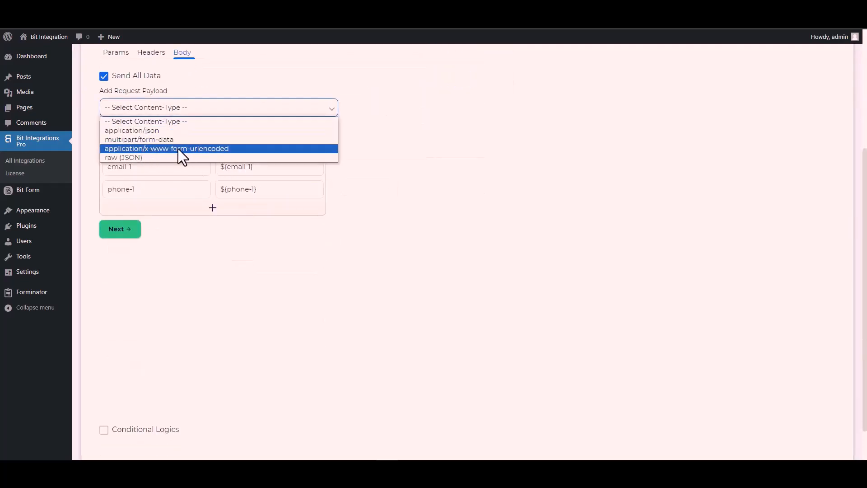
click(198, 148)
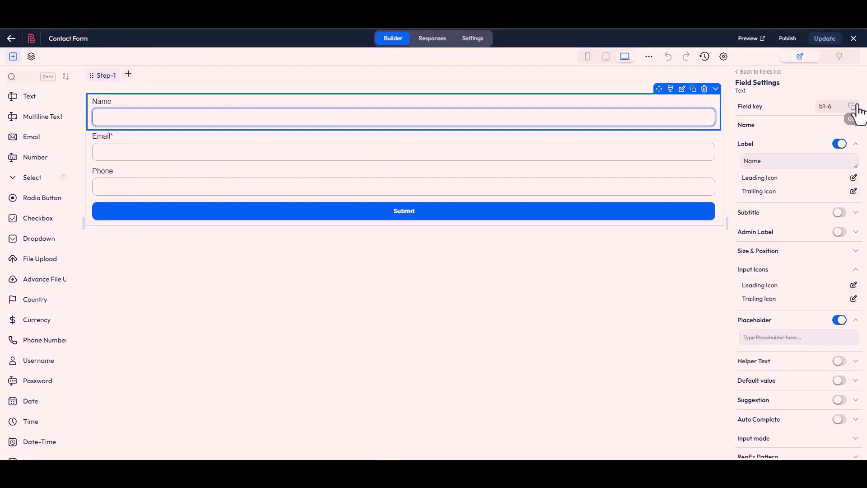
Replace the first body key with the Name field key b1-6 copied from the Bit Form builder
click(853, 107)
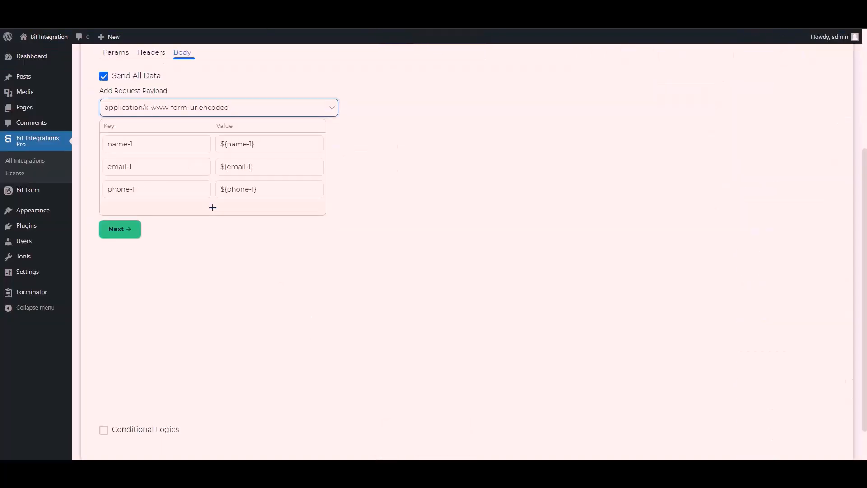
triple_click(148, 144)
key(ctrl+v)
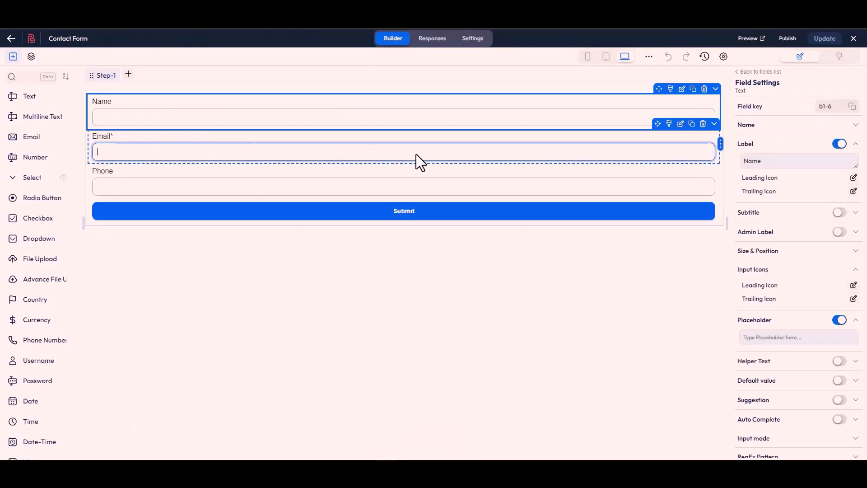
Copy the Email field's key from the form builder and paste it as the second body key, b1-4
click(416, 161)
click(851, 109)
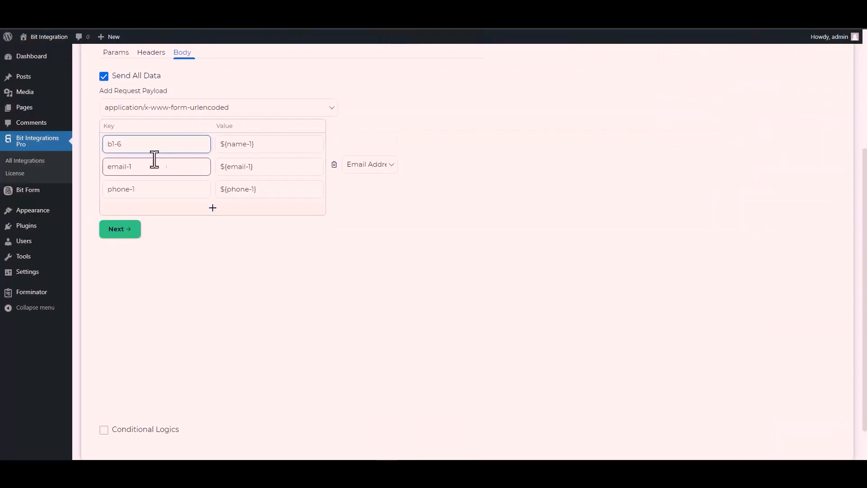
double_click(146, 168)
key(ctrl+a)
key(ctrl+v)
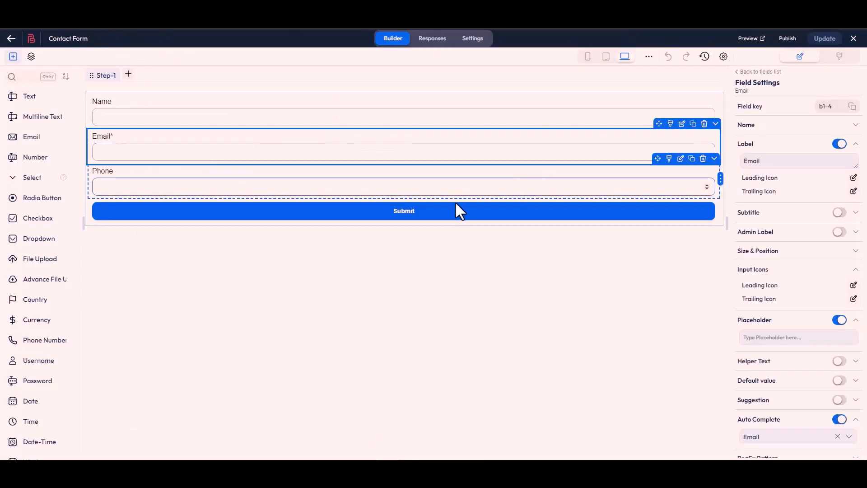
Copy the Phone field's key from the form builder and paste it as the third body key, b1-7
click(441, 194)
click(852, 108)
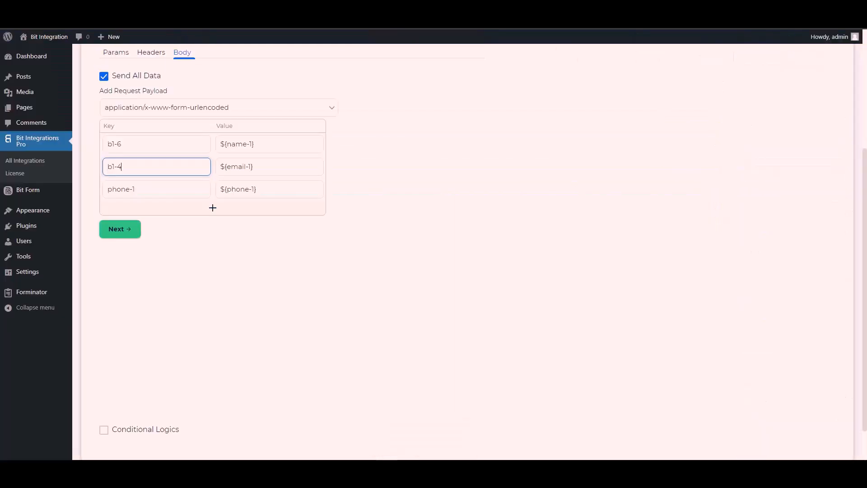
click(142, 195)
key(ctrl+a)
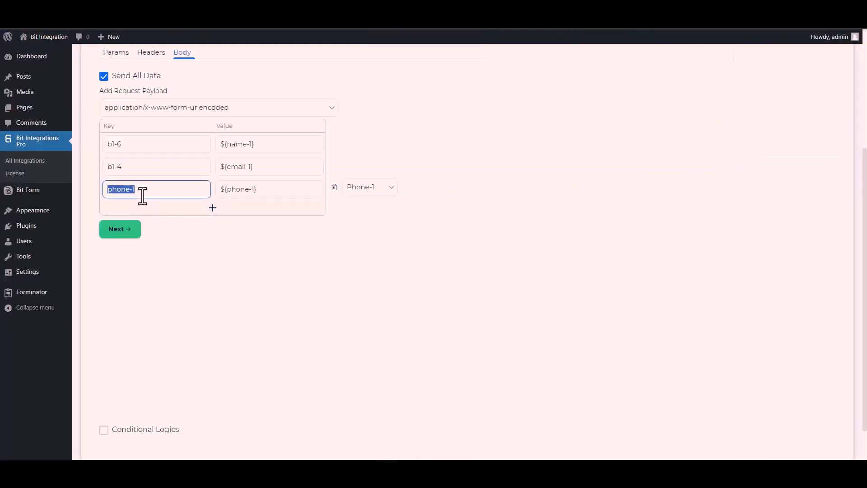
key(ctrl+v)
scroll(104, 398, down, 1)
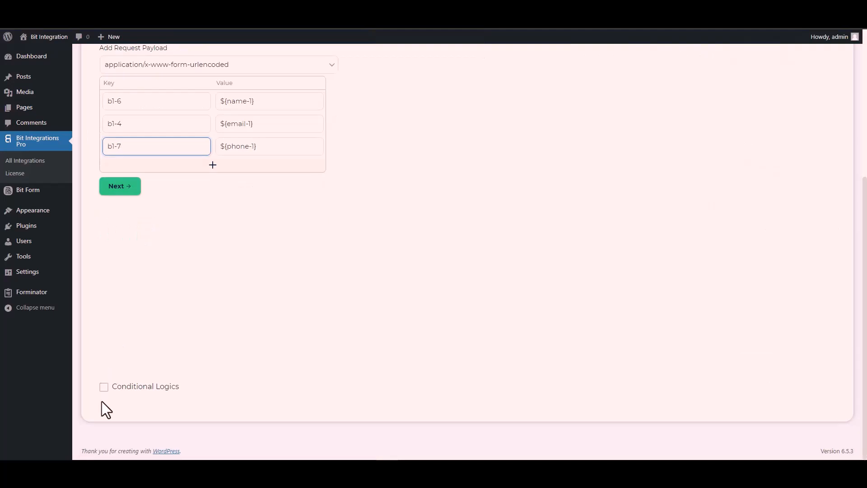
click(104, 388)
scroll(172, 325, down, 2)
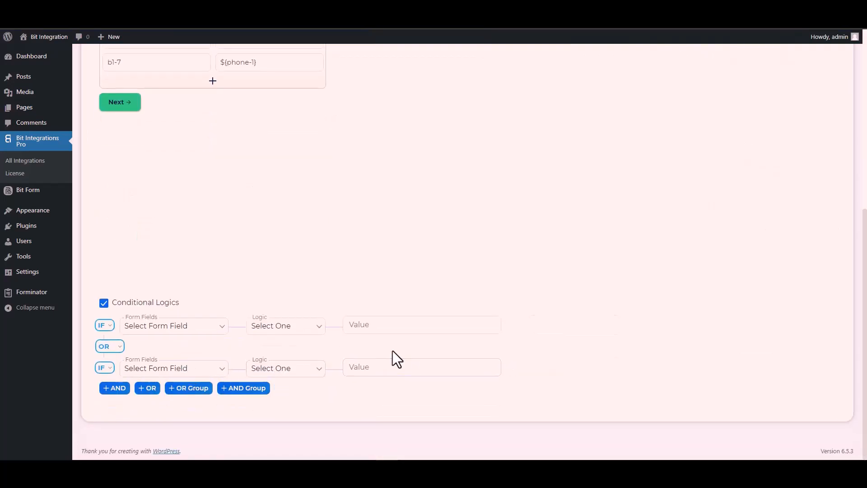
click(99, 304)
Proceed to the final integration step and finish and save the Custom API integration
scroll(210, 311, up, 4)
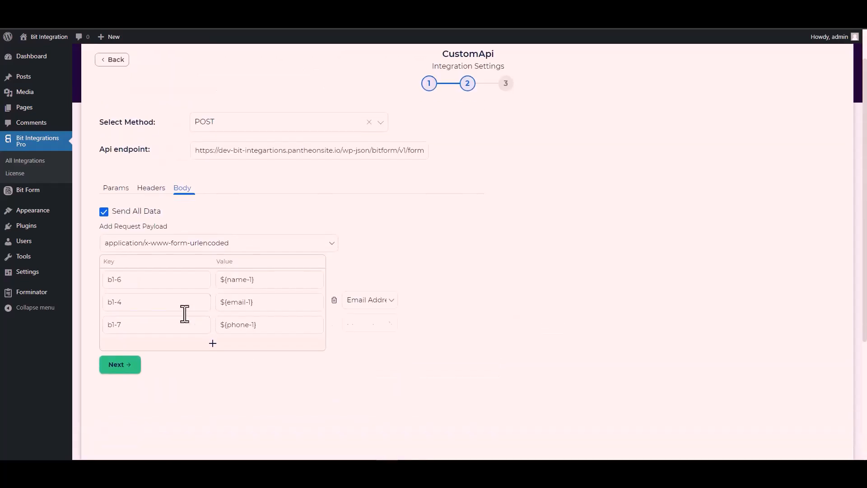
click(127, 371)
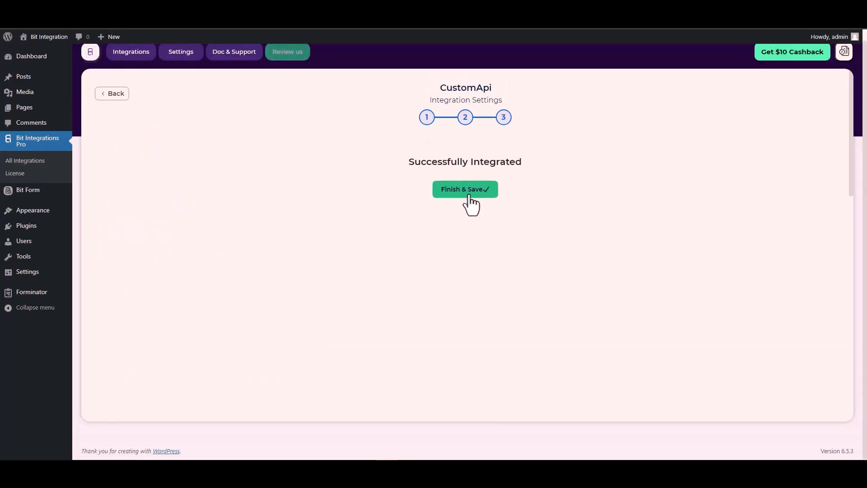
click(468, 195)
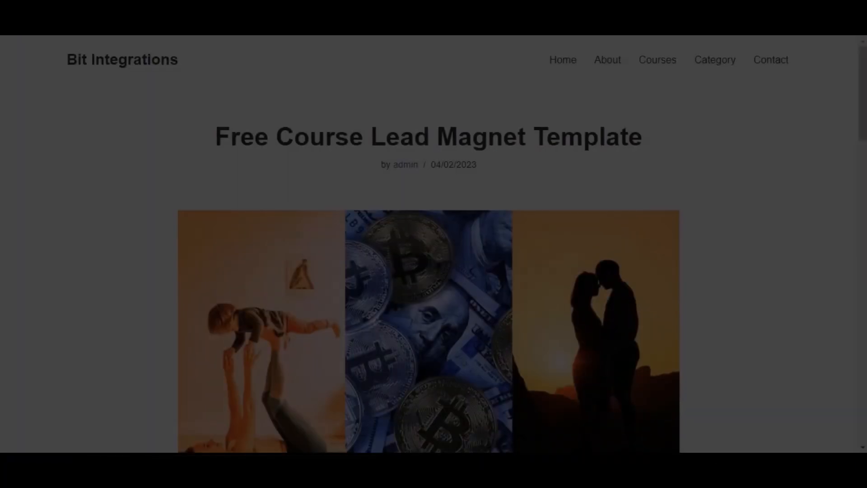
Sign up for the free course and log in on the purchase page with the account email and password
scroll(326, 199, down, 10)
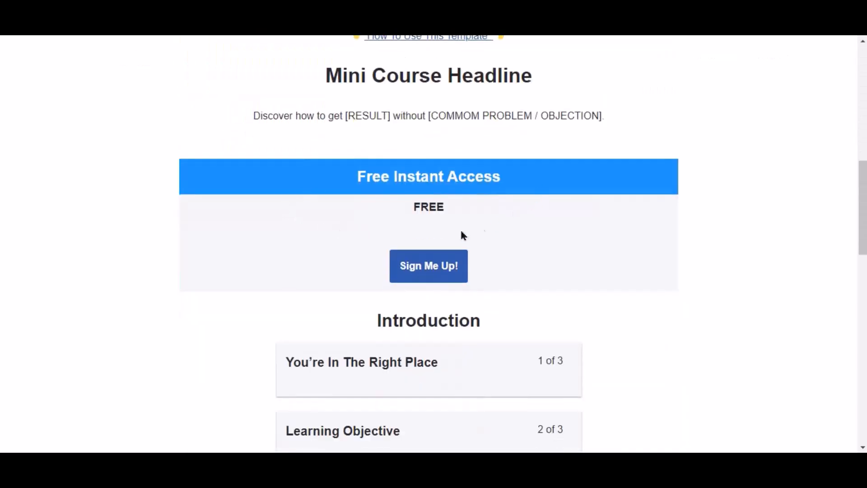
click(445, 270)
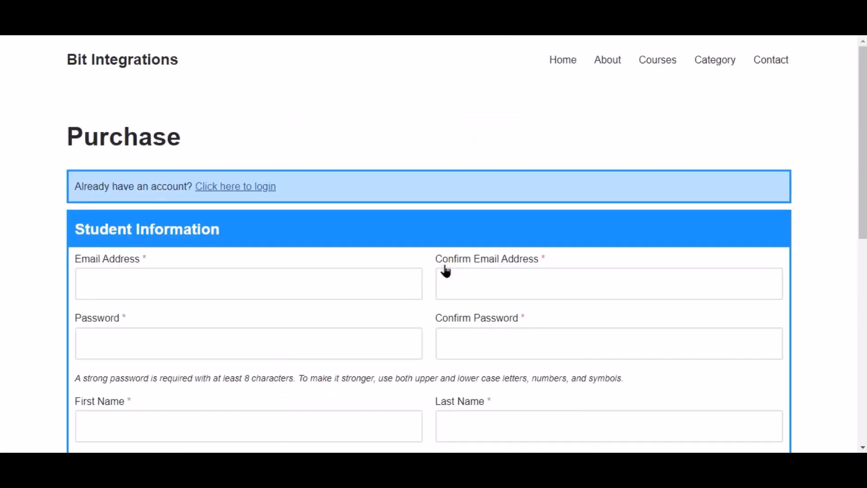
click(231, 187)
click(272, 236)
key(ctrl+v)
click(486, 252)
key(ctrl+v)
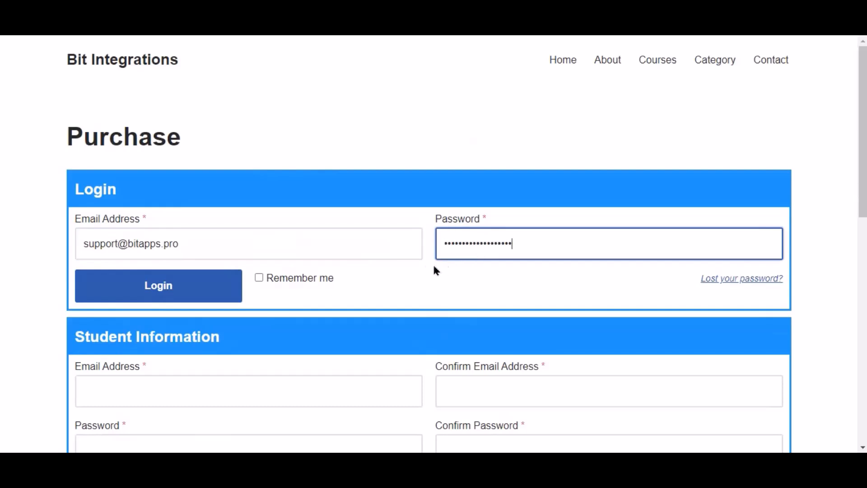
click(195, 290)
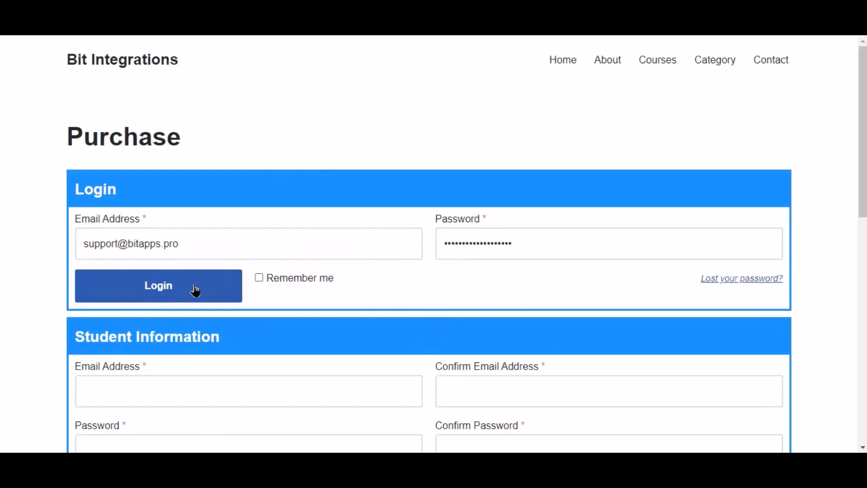
Fill in the student's street address and city in the enrollment form
click(277, 336)
text(balighat)
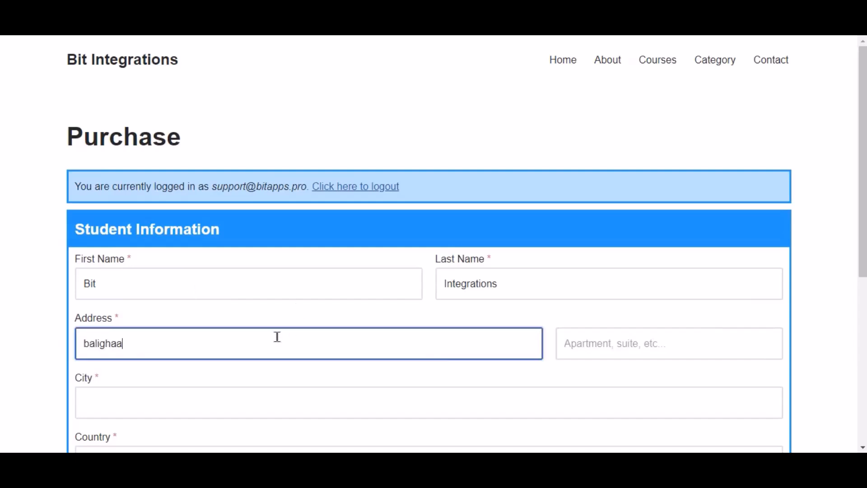
text(ta)
scroll(277, 339, down, 4)
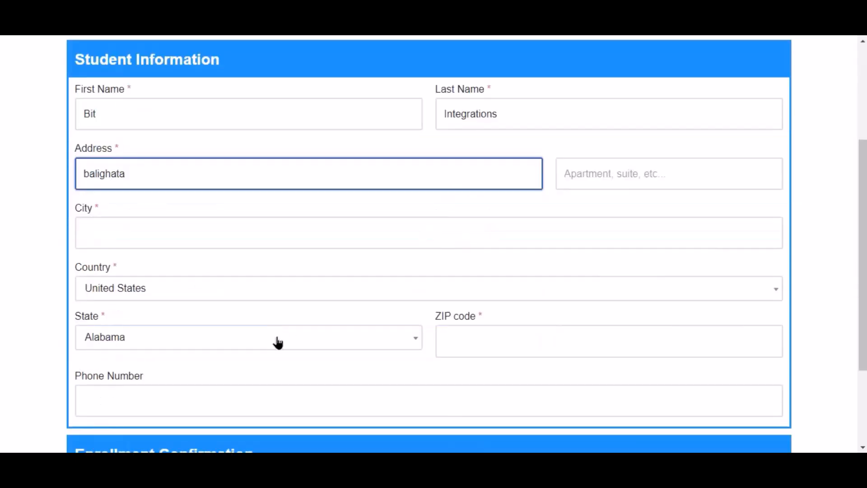
click(206, 241)
text(rajshahi)
Set the country to Bangladesh and the state/region to Rajshahi District
click(158, 288)
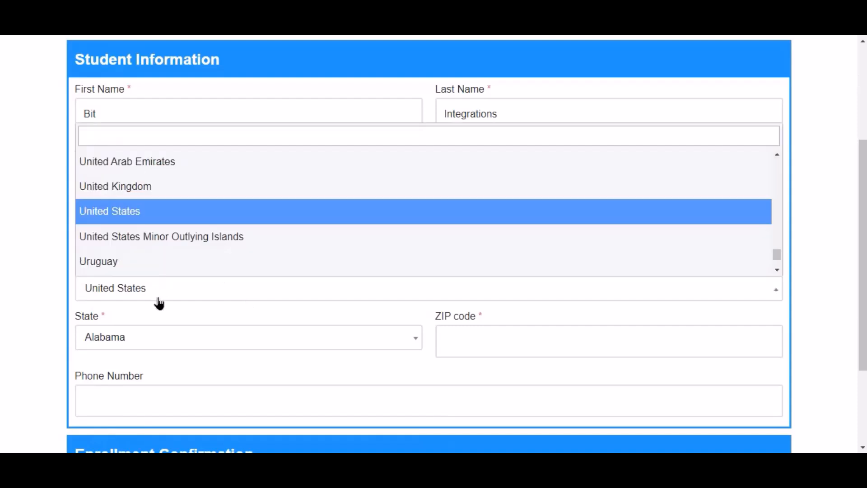
text(ban)
click(140, 235)
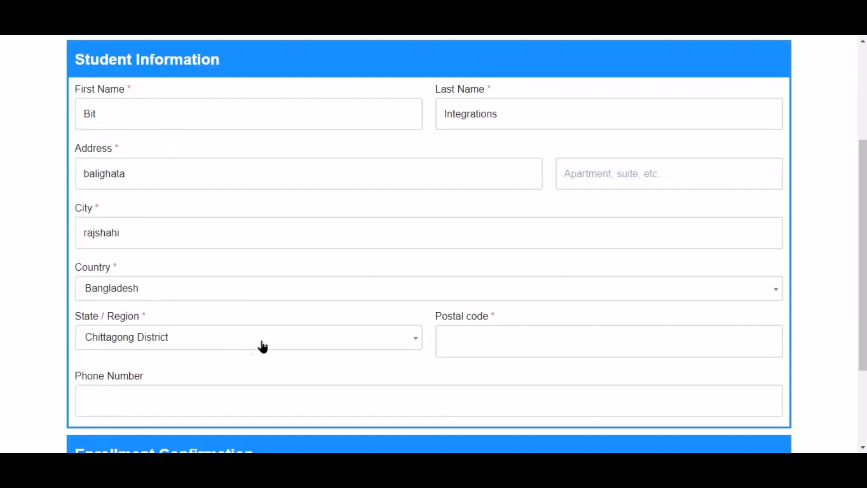
click(263, 344)
text(ra)
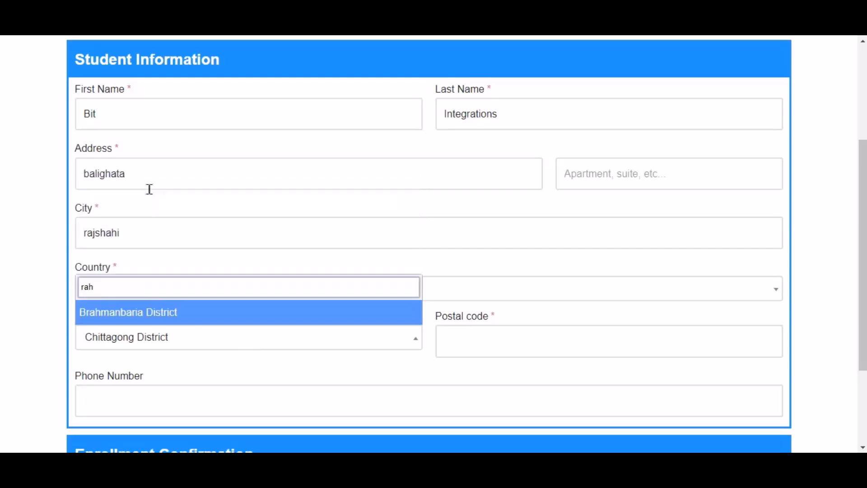
text(j)
click(171, 265)
Enter the postal code and a phone number, then submit the course enrollment
click(513, 351)
text(6355)
scroll(513, 352, down, 3)
click(404, 270)
text(444555666)
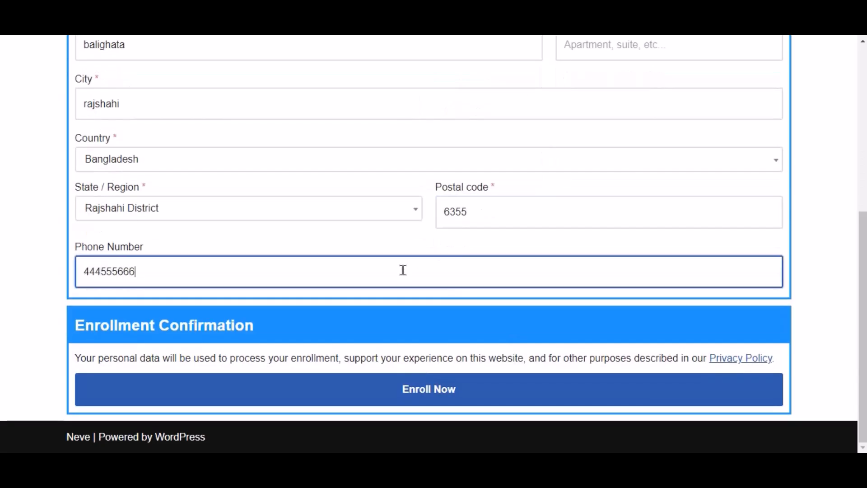
click(462, 393)
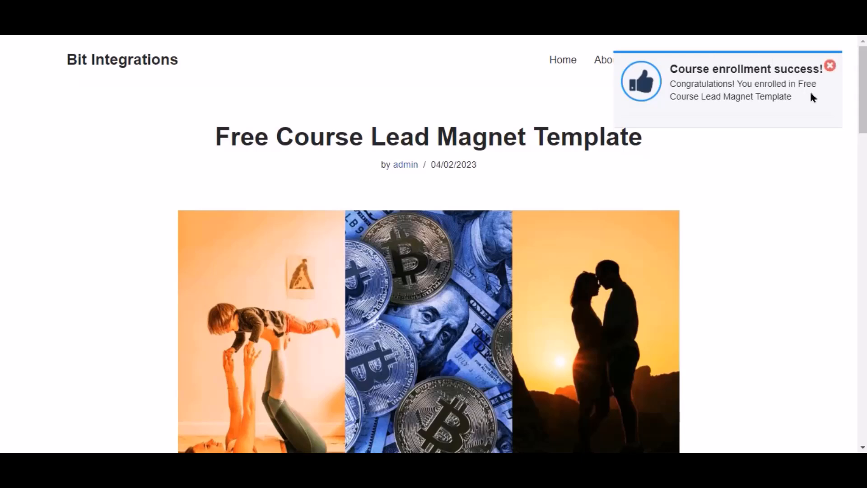
Open the Contact Form's responses in Bit Form to check for the new entry
scroll(668, 175, down, 3)
scroll(668, 175, down, 9)
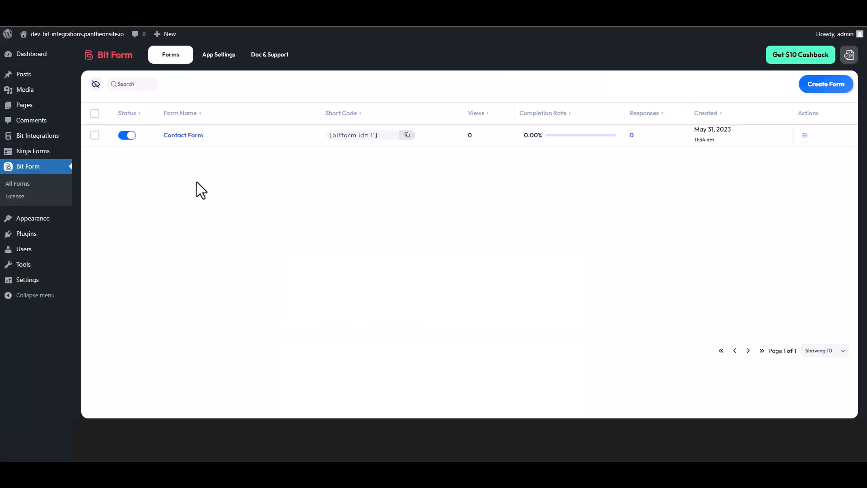
click(804, 136)
click(774, 166)
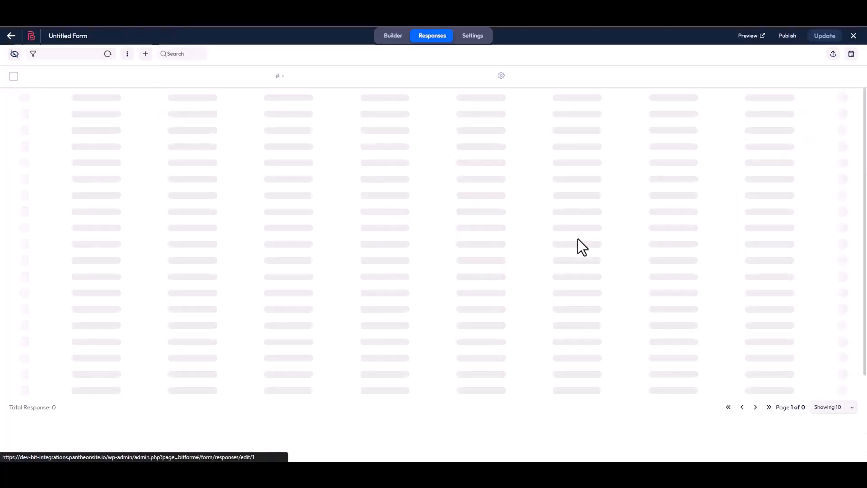